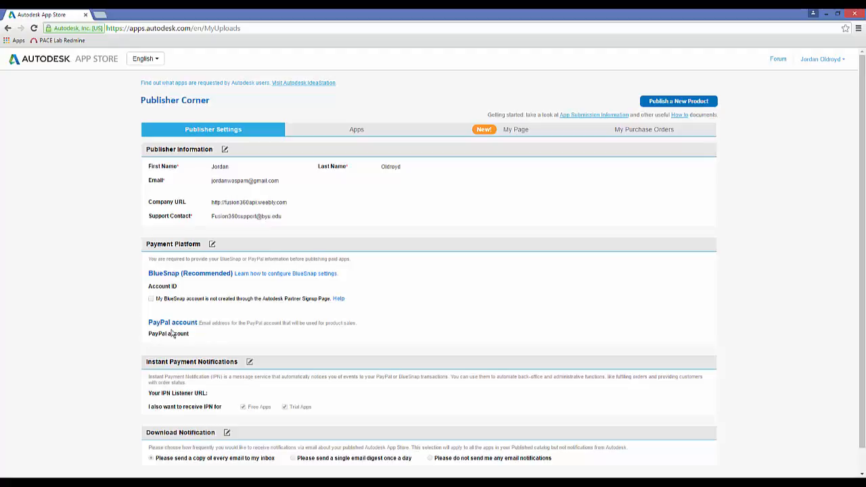
- Review the publisher's My Page and read through the App Submission Information guide on submitting desktop apps
{"action": "left_click", "coordinate": [518, 131]}
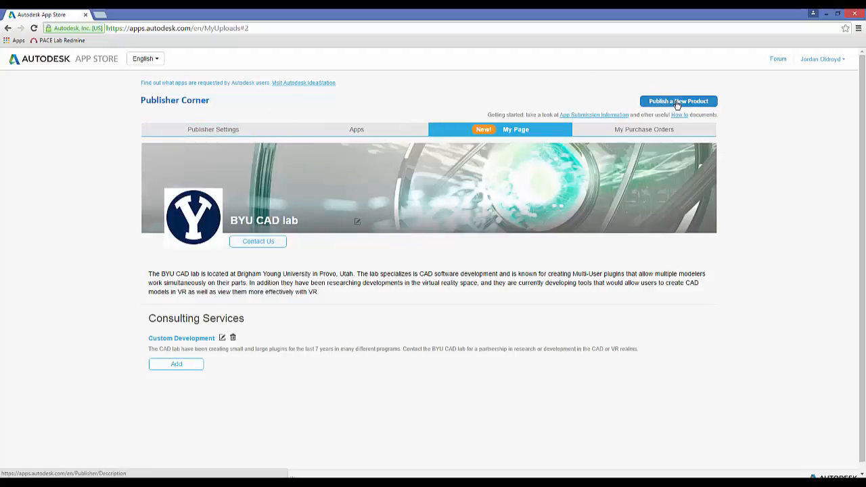
{"action": "left_click", "coordinate": [589, 119]}
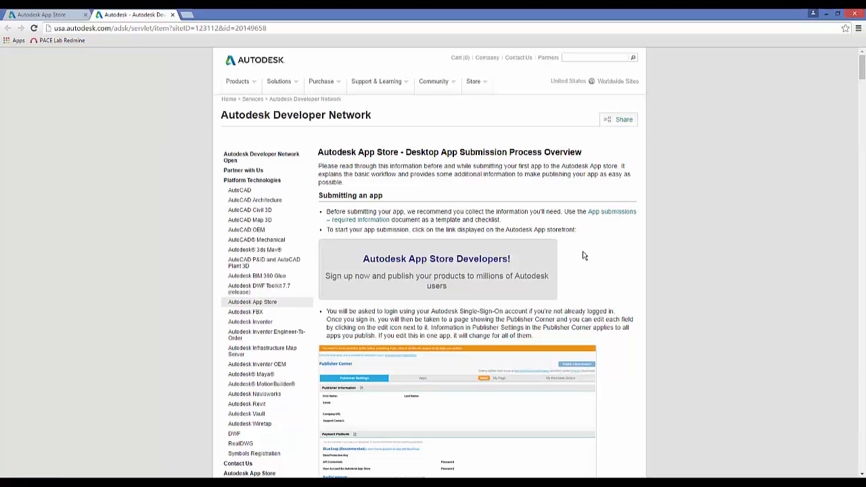
{"action": "scroll", "coordinate": [582, 249], "scroll_direction": "down", "scroll_amount": 10}
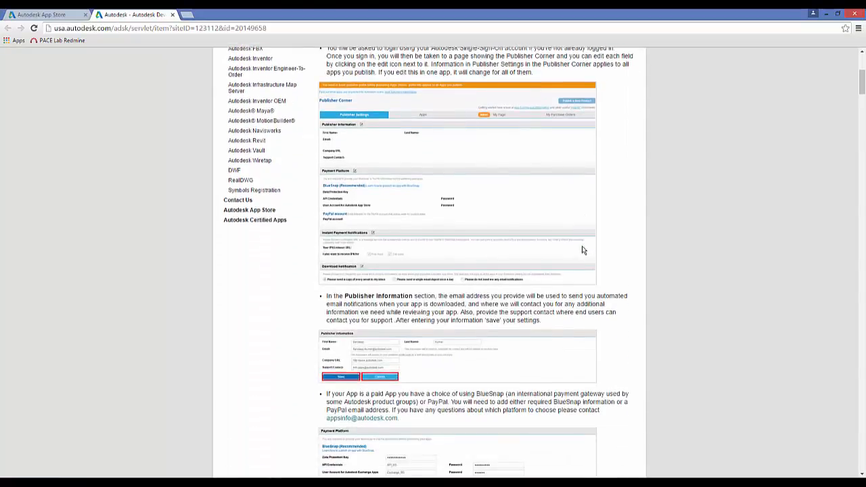
{"action": "scroll", "coordinate": [613, 251], "scroll_direction": "down", "scroll_amount": 10}
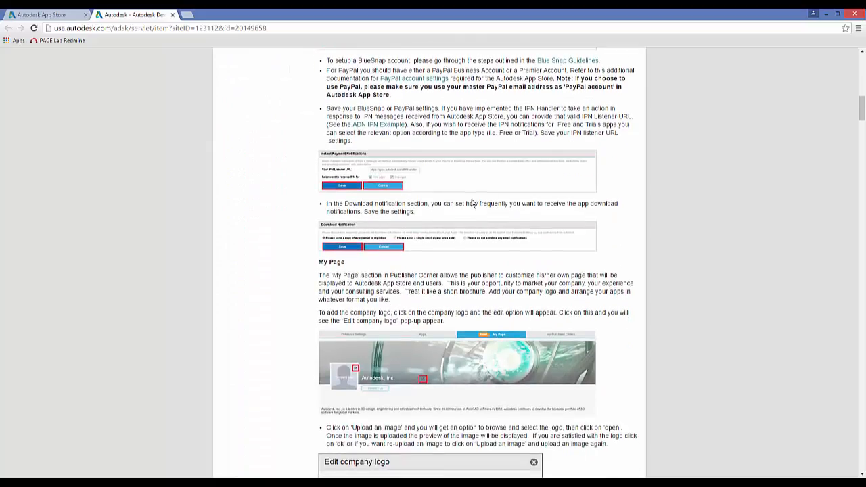
{"action": "scroll", "coordinate": [471, 209], "scroll_direction": "down", "scroll_amount": 4}
{"action": "scroll", "coordinate": [444, 218], "scroll_direction": "up", "scroll_amount": 15}
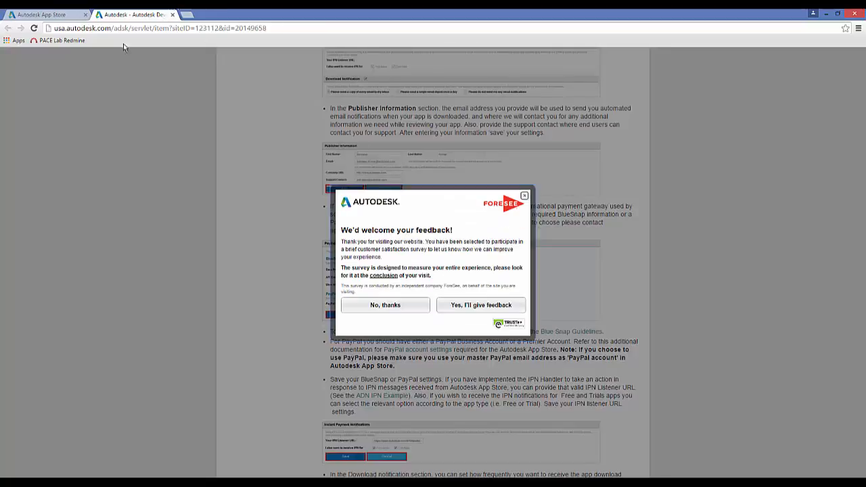
{"action": "left_click", "coordinate": [51, 16]}
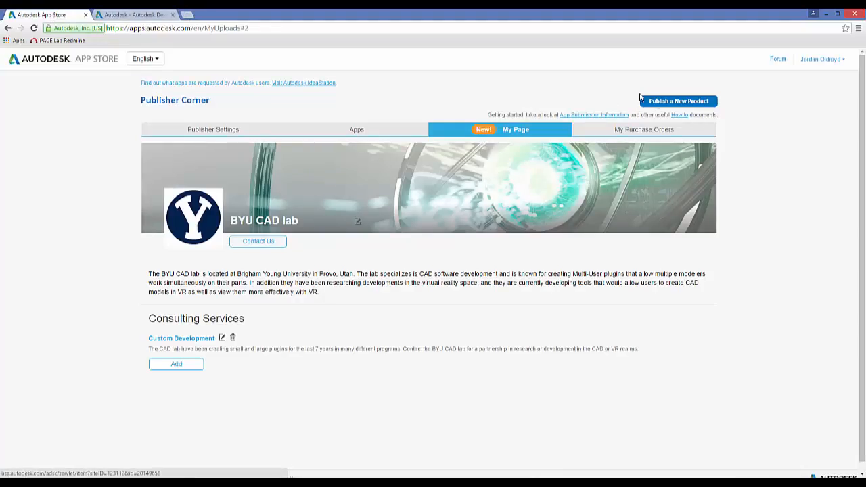
- Start publishing a new desktop-based product with Win32 and 64 as its operating system and English as its language
{"action": "left_click", "coordinate": [665, 102]}
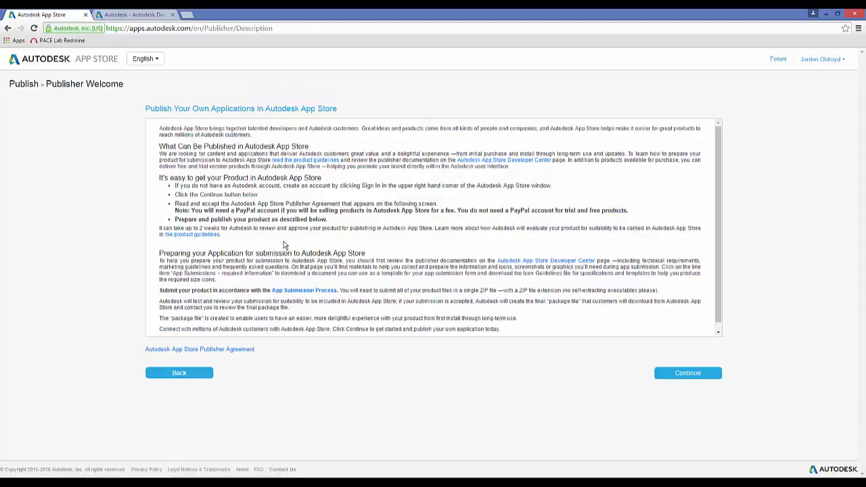
{"action": "left_click", "coordinate": [680, 377]}
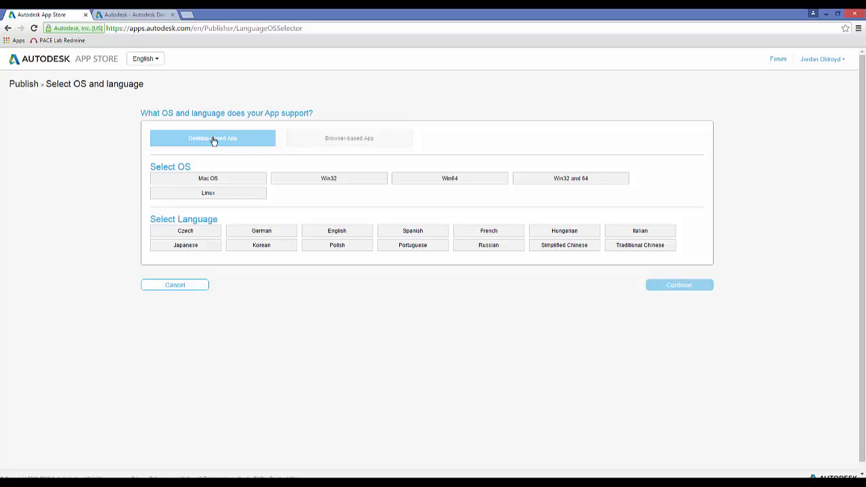
{"action": "left_click", "coordinate": [562, 182]}
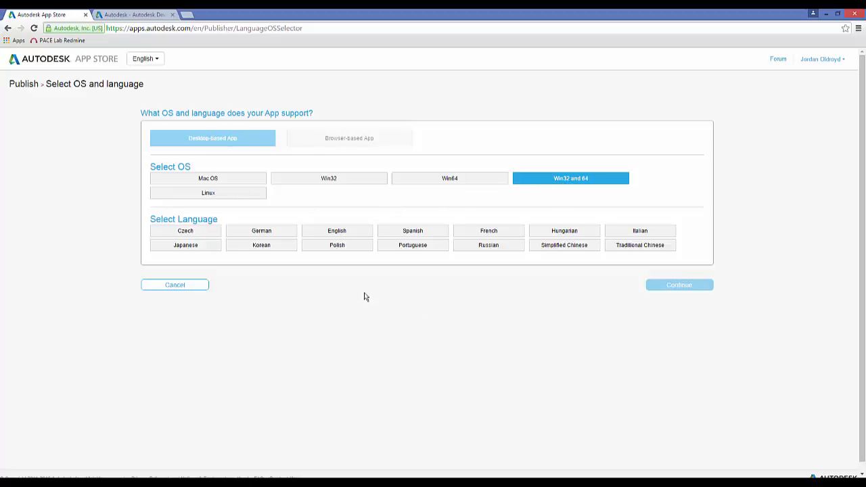
{"action": "left_click", "coordinate": [334, 231]}
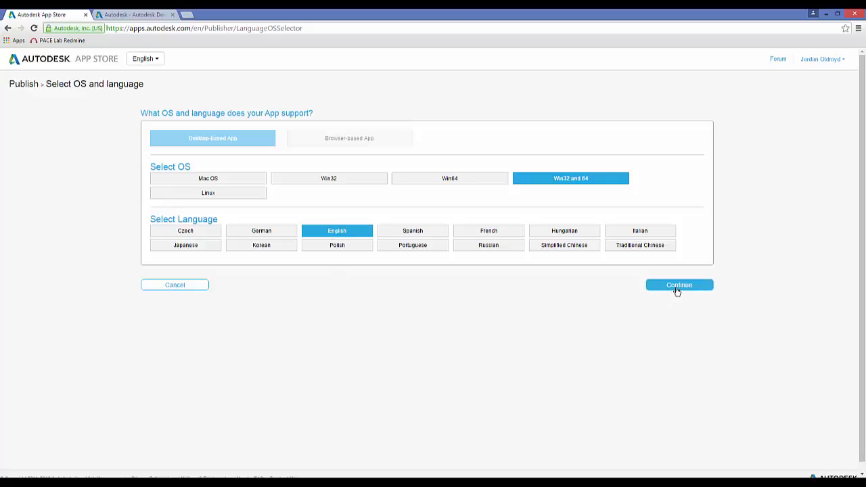
{"action": "left_click", "coordinate": [677, 287]}
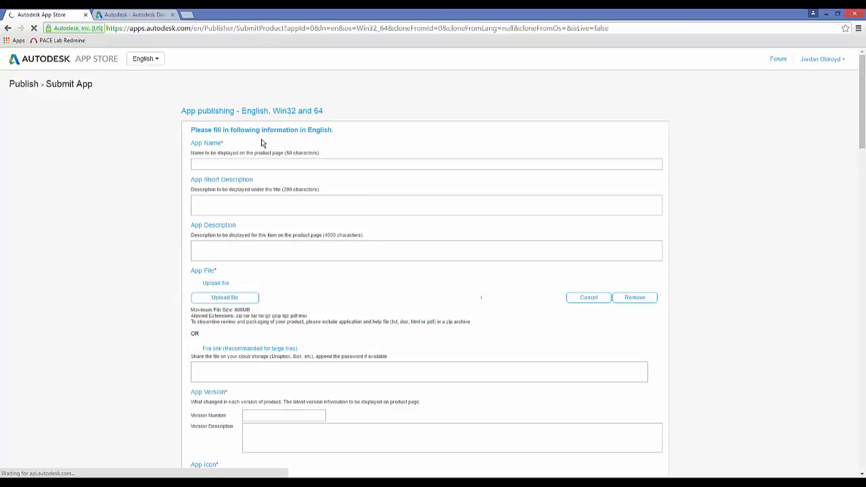
- Name the app 3D Printer Tool and enter a short description of its two commands, pulley creation and belt length calculation for two pulleys
{"action": "scroll", "coordinate": [318, 399], "scroll_direction": "down", "scroll_amount": 5}
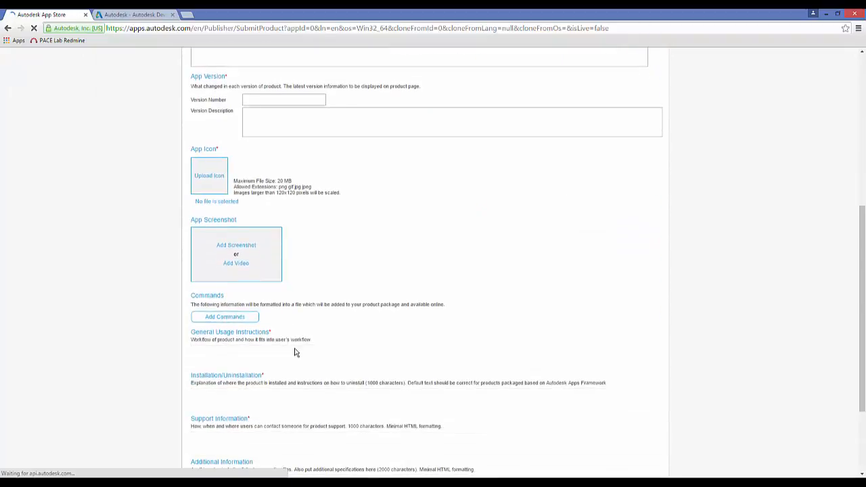
{"action": "scroll", "coordinate": [295, 352], "scroll_direction": "up", "scroll_amount": 6}
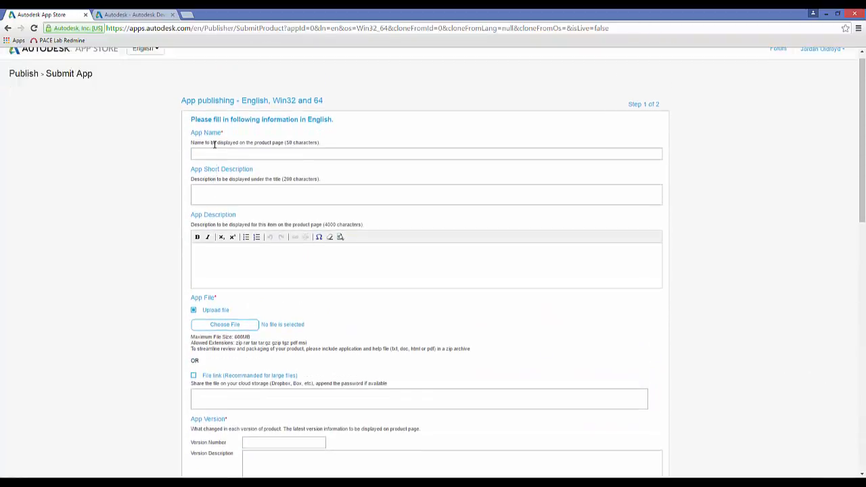
{"action": "scroll", "coordinate": [214, 145], "scroll_direction": "up", "scroll_amount": 1}
{"action": "left_click", "coordinate": [202, 166]}
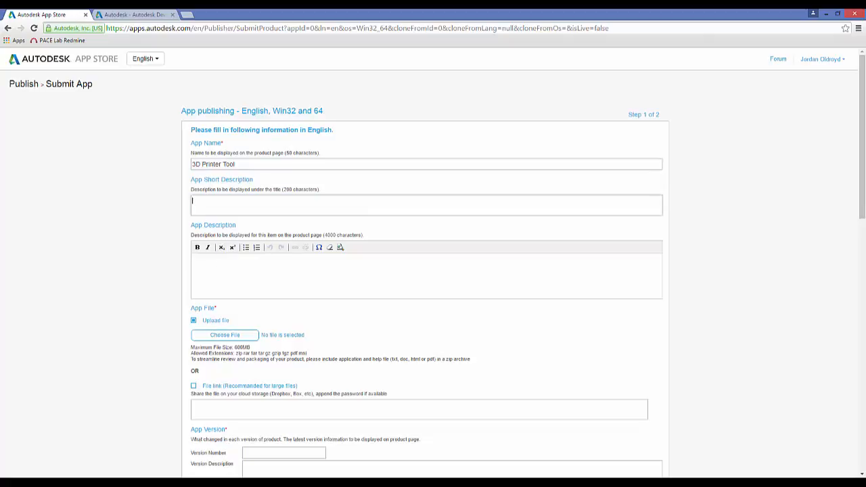
{"action": "key", "text": "alt+Tab"}
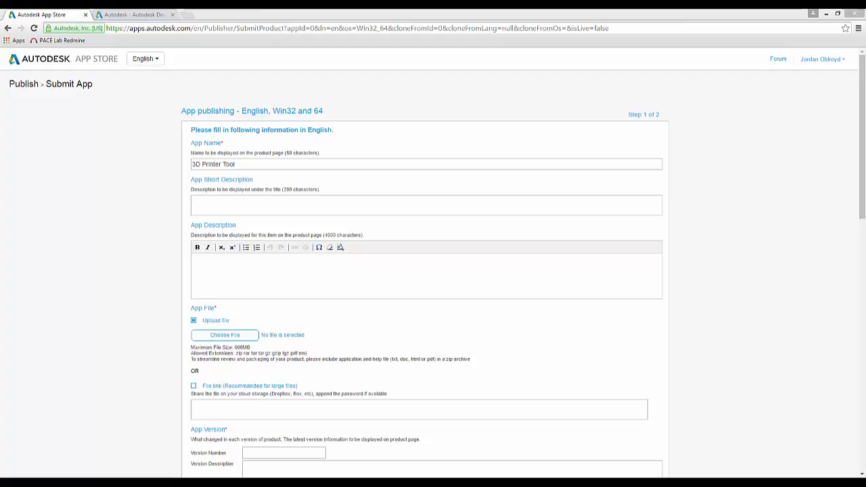
{"action": "left_click", "coordinate": [226, 200]}
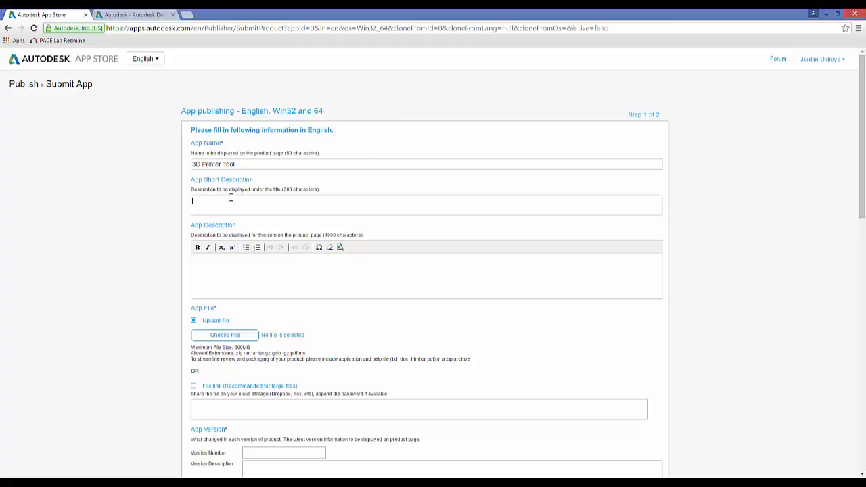
{"action": "type", "text": "This tool has two commands, one that can automatically create a pulley and another that will calculate the belt length needed to go around two pulleys."}
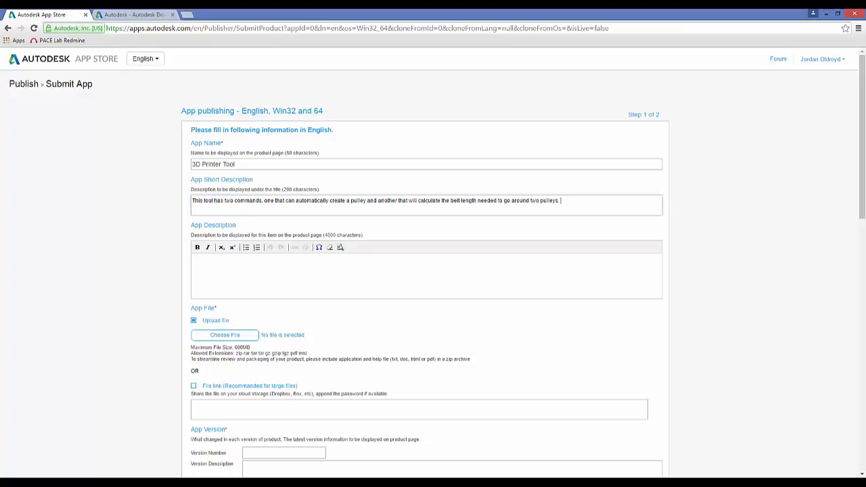
- Enter the full app description, explaining the pulley creation command's tooth inputs and placement and the belt length calculator's inputs and output
{"action": "key", "text": "alt+Tab"}
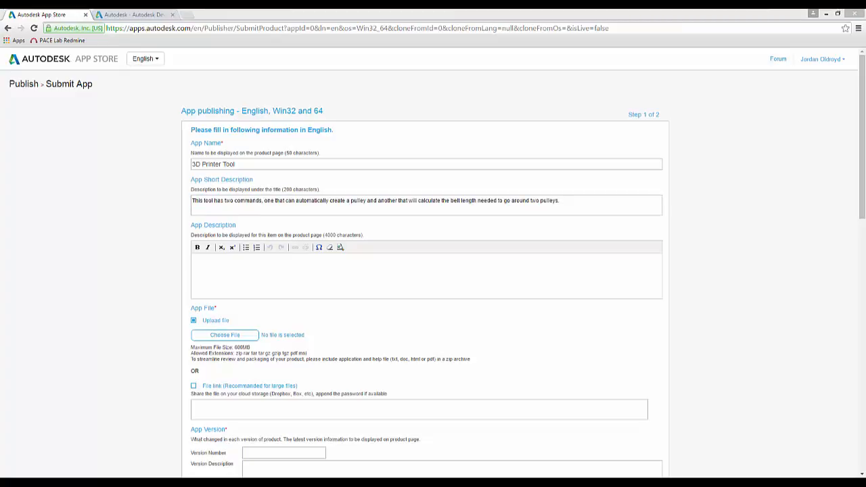
{"action": "left_click", "coordinate": [216, 264]}
{"action": "type", "text": "This 3D printer tool has two commands or functions. The first will create a pulley and assemble it to the location of your choice. It takes as inputs the number and type of teeth, and then assembles the created pulley to a selected cylinder. The second command or function is a belt length calculator. It takes two cylindrical faces as inputs (as the locations of where a pulley would be placed) and the diameters of each pulley. It will then output the needed length of a belt for the belt to go around those two pulleys."}
- Upload Lab 4.zip as the app file
{"action": "scroll", "coordinate": [157, 241], "scroll_direction": "down", "scroll_amount": 2}
{"action": "scroll", "coordinate": [157, 242], "scroll_direction": "down", "scroll_amount": 1}
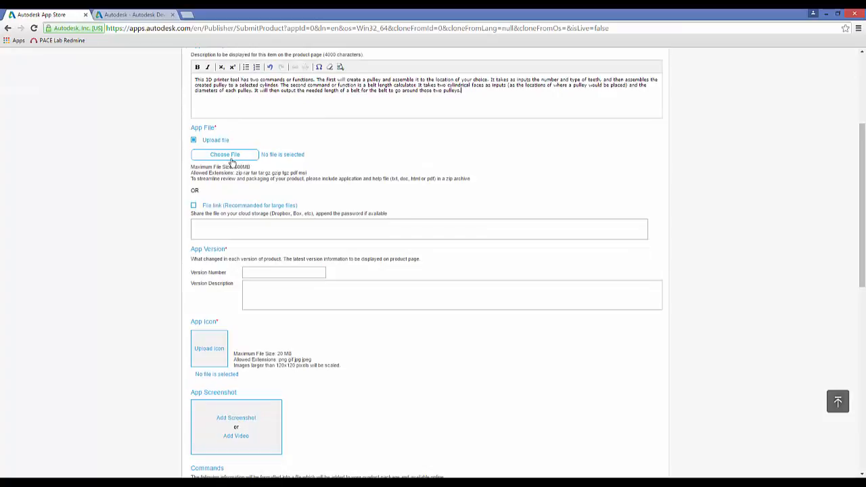
{"action": "left_click", "coordinate": [228, 155]}
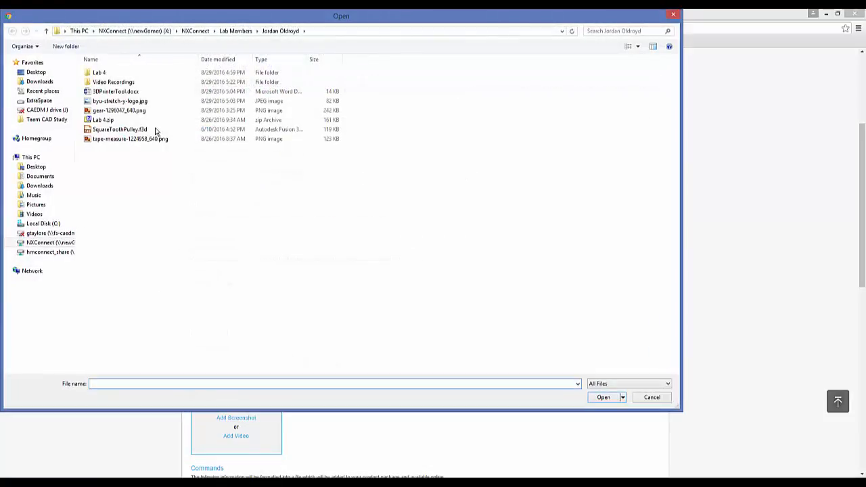
{"action": "double_click", "coordinate": [100, 73]}
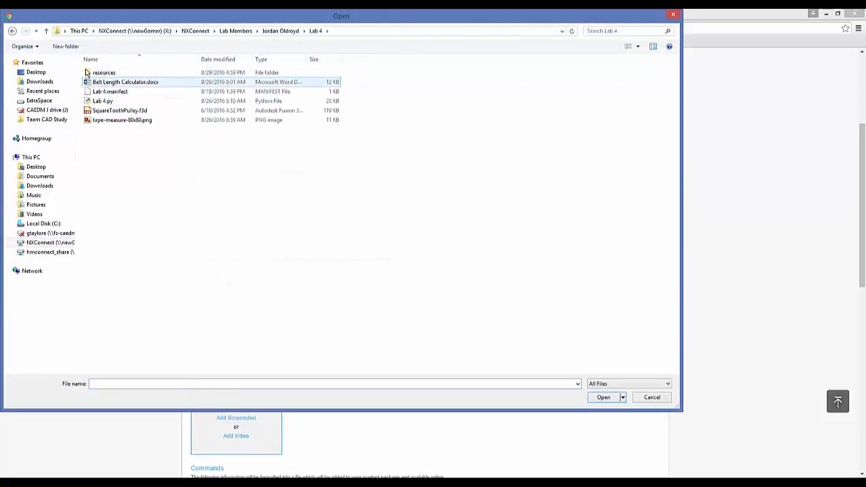
{"action": "left_click", "coordinate": [46, 30]}
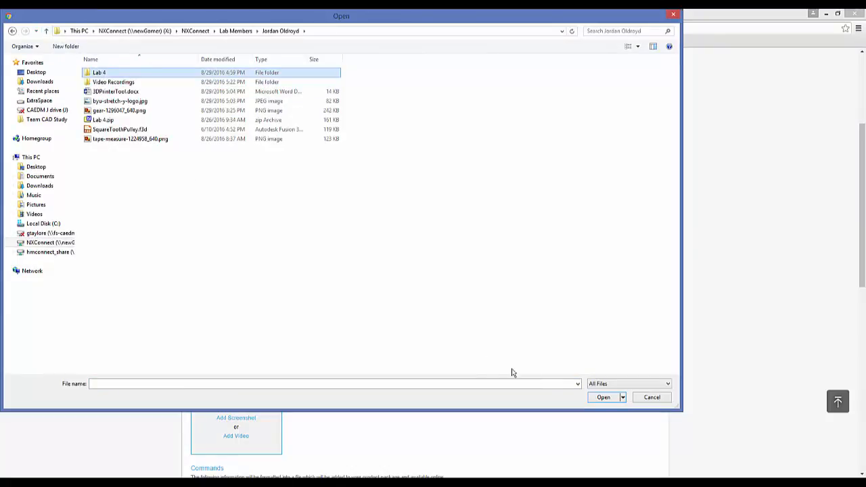
{"action": "left_click", "coordinate": [104, 120]}
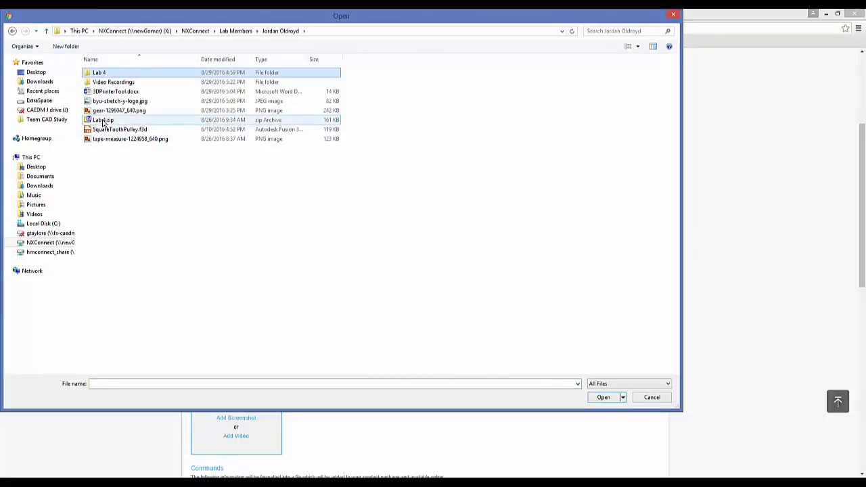
{"action": "left_click", "coordinate": [603, 397]}
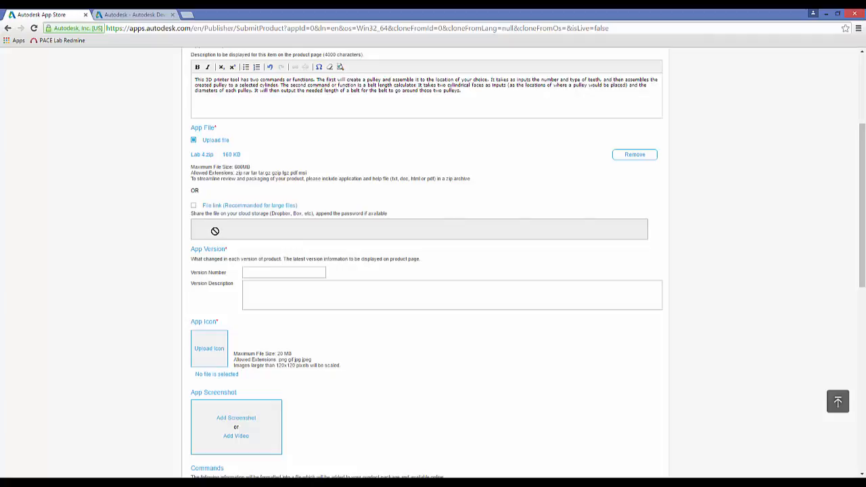
- Set the app's version number to 1.0.0 and its version description to "This is the first version"
{"action": "scroll", "coordinate": [214, 232], "scroll_direction": "down", "scroll_amount": 2}
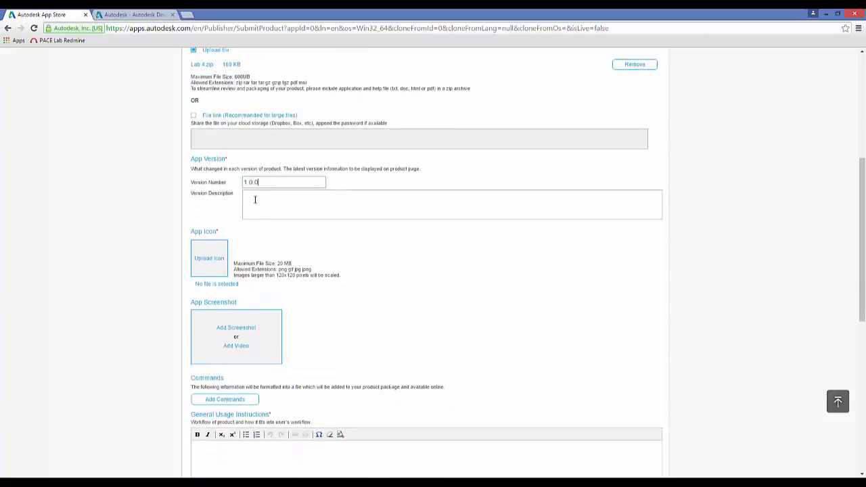
{"action": "left_click", "coordinate": [255, 198]}
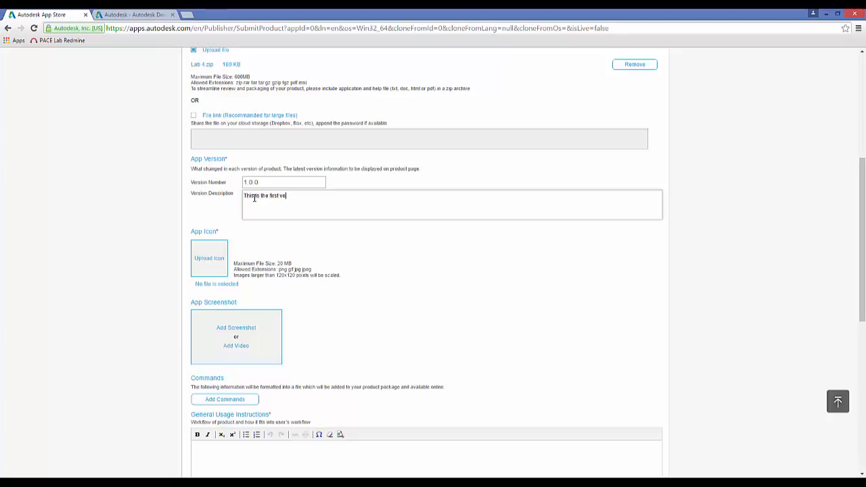
- Upload gear-1296047_640.png as the app icon
{"action": "left_click", "coordinate": [209, 257]}
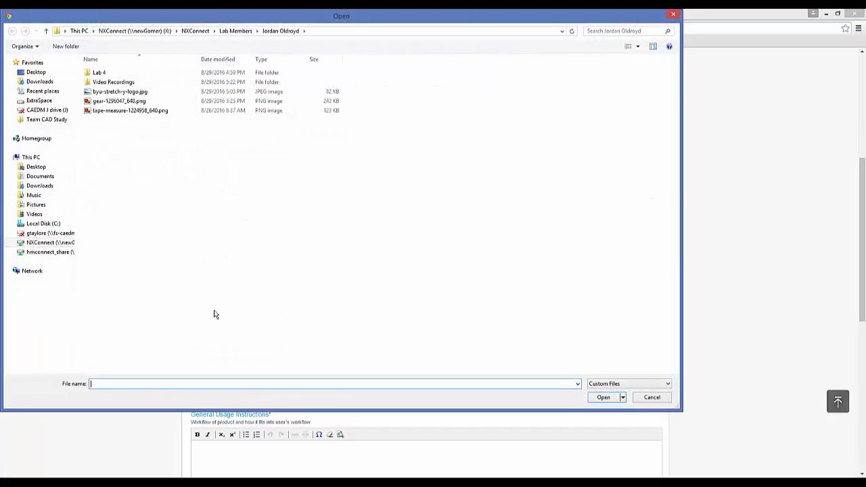
{"action": "left_click", "coordinate": [101, 101]}
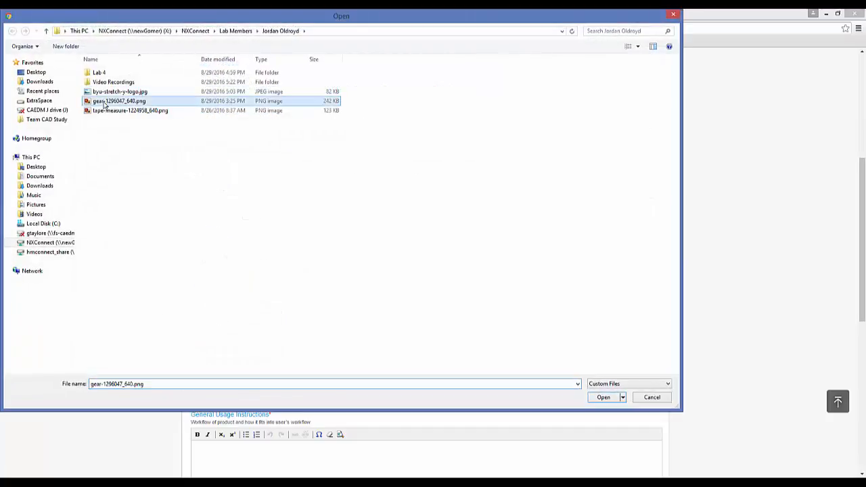
{"action": "left_click", "coordinate": [595, 398]}
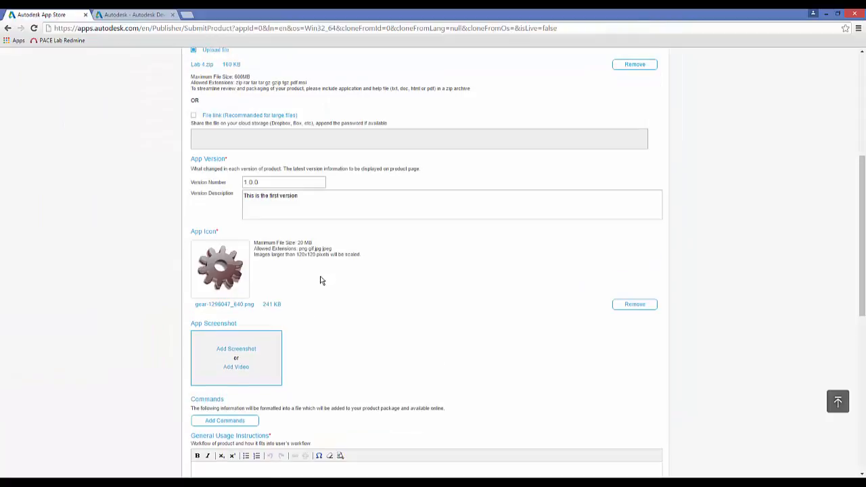
- Add a Pulley Generator command, describing that it creates a pulley from tooth number and type and assembles it to a selected cylinder
{"action": "scroll", "coordinate": [356, 290], "scroll_direction": "down", "scroll_amount": 3}
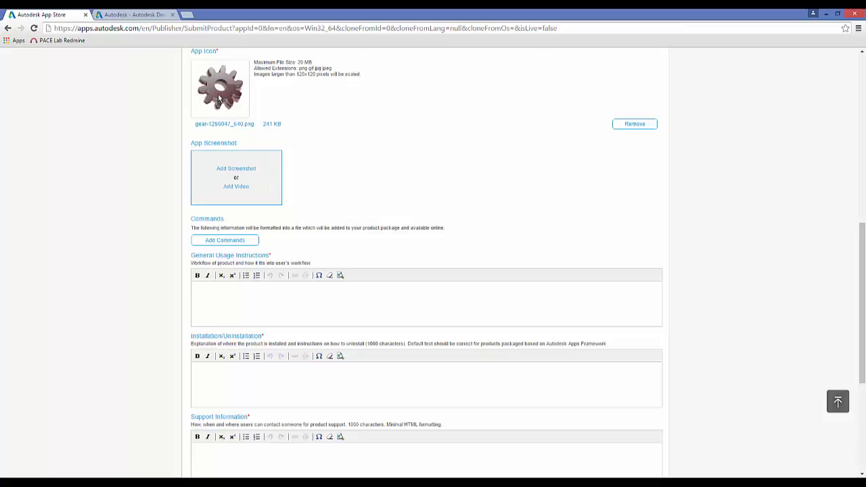
{"action": "scroll", "coordinate": [328, 149], "scroll_direction": "down", "scroll_amount": 2}
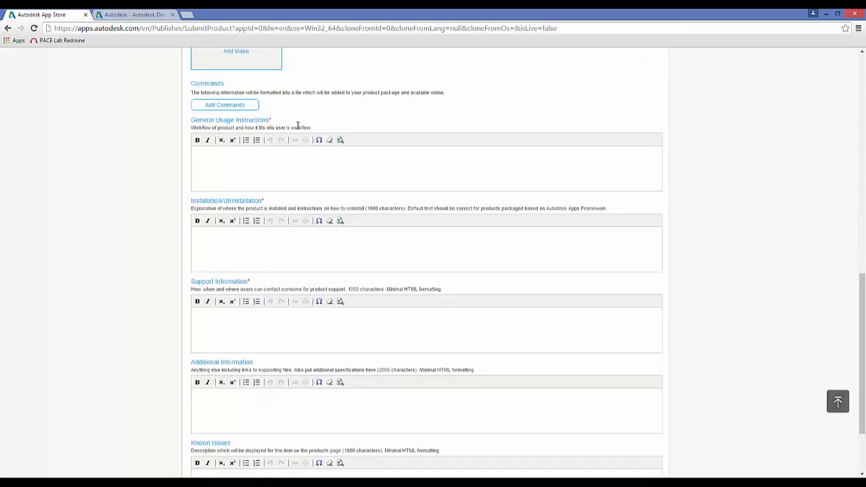
{"action": "scroll", "coordinate": [313, 125], "scroll_direction": "up", "scroll_amount": 3}
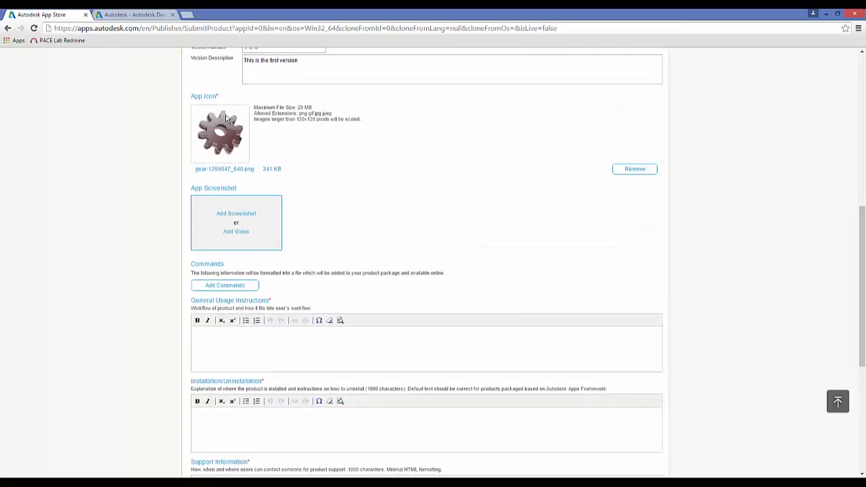
{"action": "scroll", "coordinate": [302, 177], "scroll_direction": "down", "scroll_amount": 2}
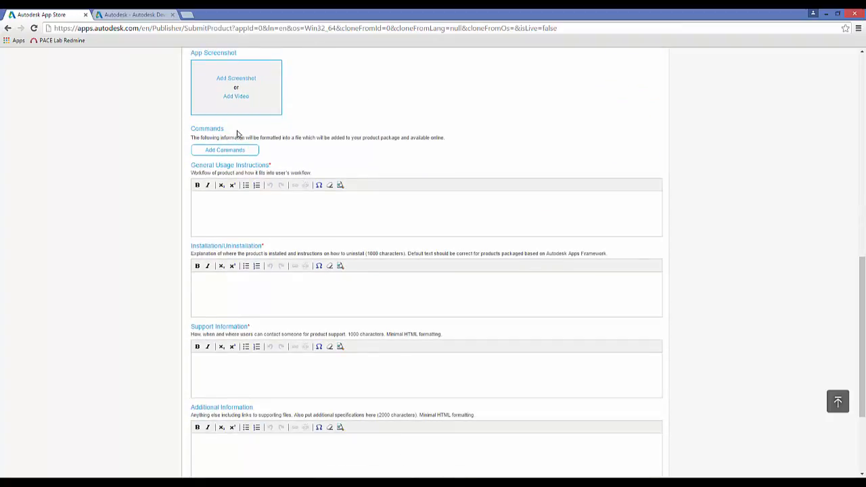
{"action": "left_click", "coordinate": [234, 152]}
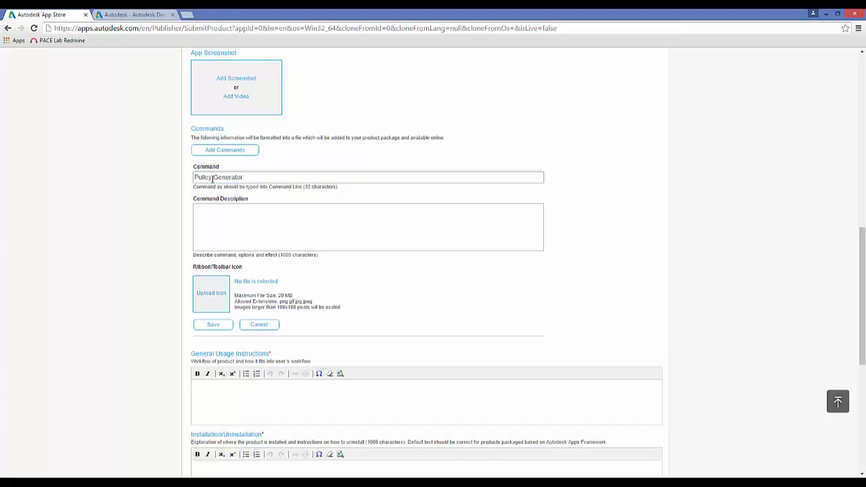
{"action": "key", "text": "alt+Tab"}
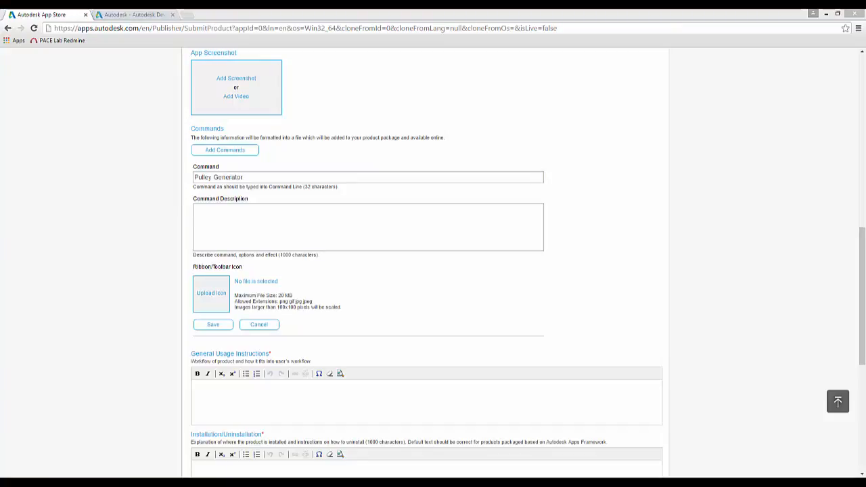
{"action": "left_click", "coordinate": [255, 217]}
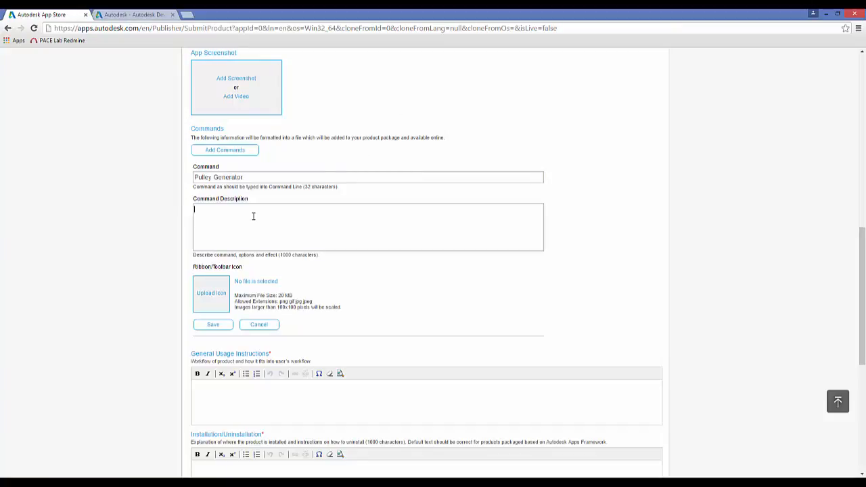
{"action": "type", "text": "This command will create a pulley and assemble it to the location of your choice. It takes as inputs the number and type of teeth, and then assembles the created pulley to a selected cylinder."}
- Upload gear-1296047_640.png as the Pulley Generator's ribbon/toolbar icon and save the command
{"action": "left_click", "coordinate": [214, 292]}
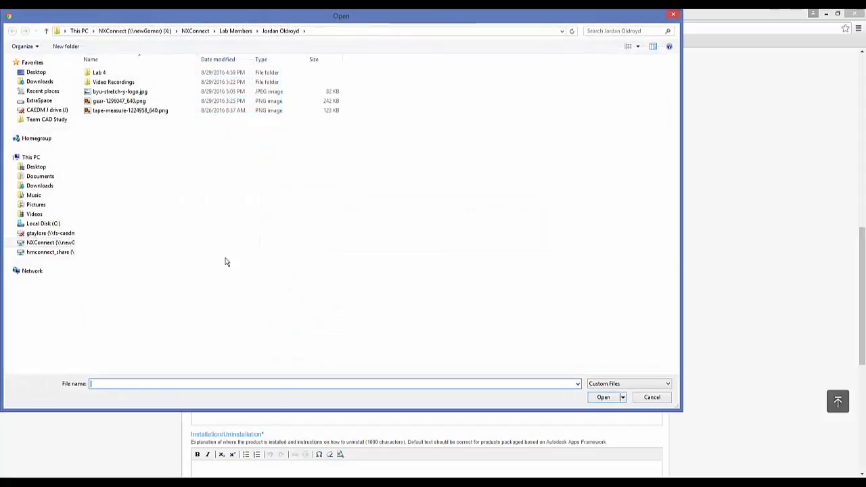
{"action": "left_click", "coordinate": [107, 103]}
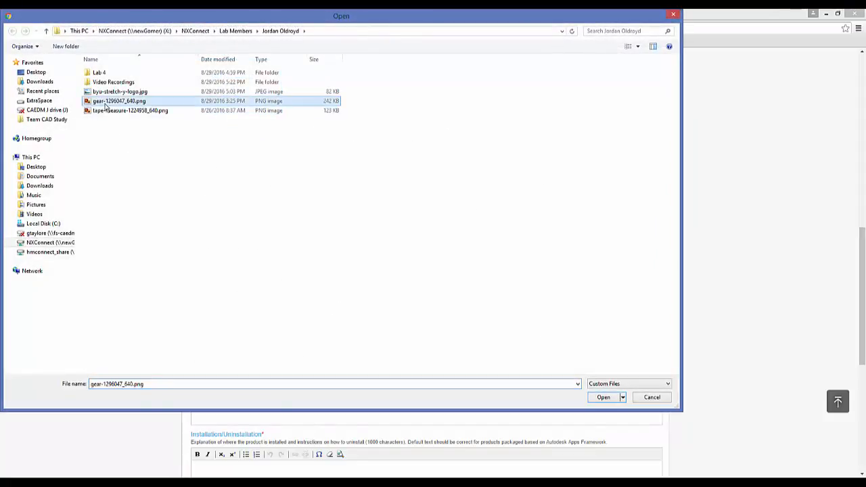
{"action": "left_click", "coordinate": [602, 398]}
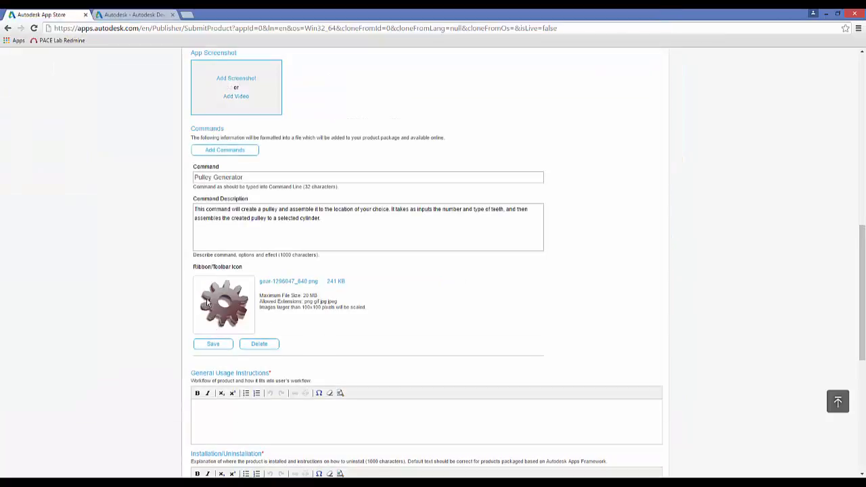
{"action": "left_click", "coordinate": [214, 345]}
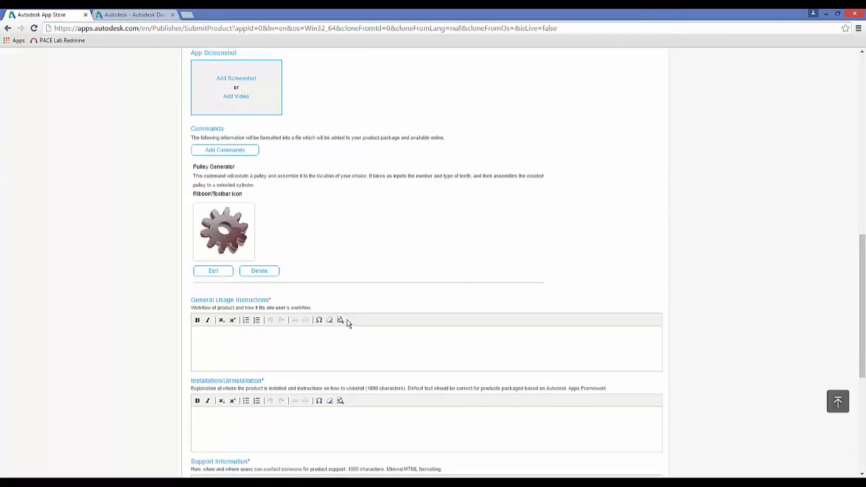
- Add a Belt Length Calculator command, describing its two cylindrical face inputs, the pulley diameters and the belt length output
{"action": "left_click", "coordinate": [216, 151]}
{"action": "left_click", "coordinate": [209, 311]}
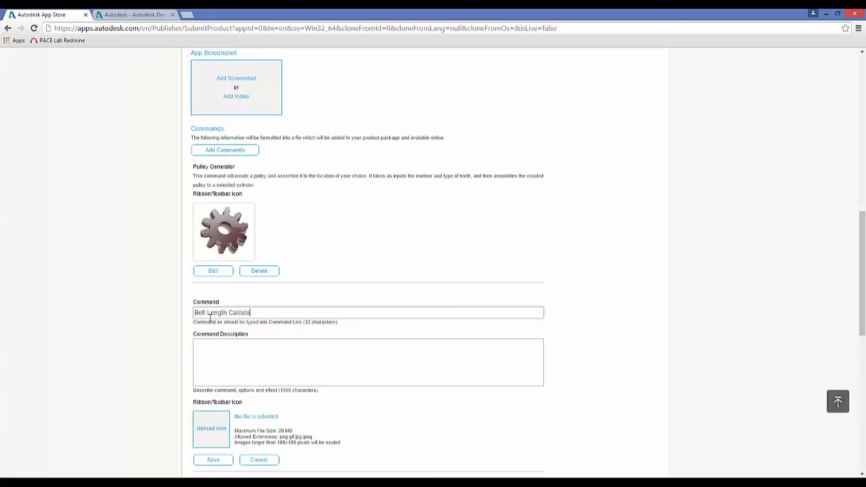
{"action": "left_click", "coordinate": [234, 355]}
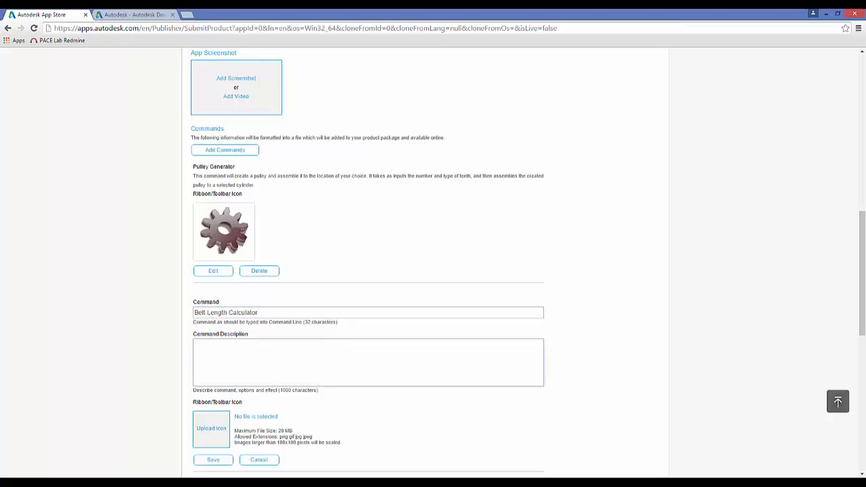
{"action": "key", "text": "alt+Tab"}
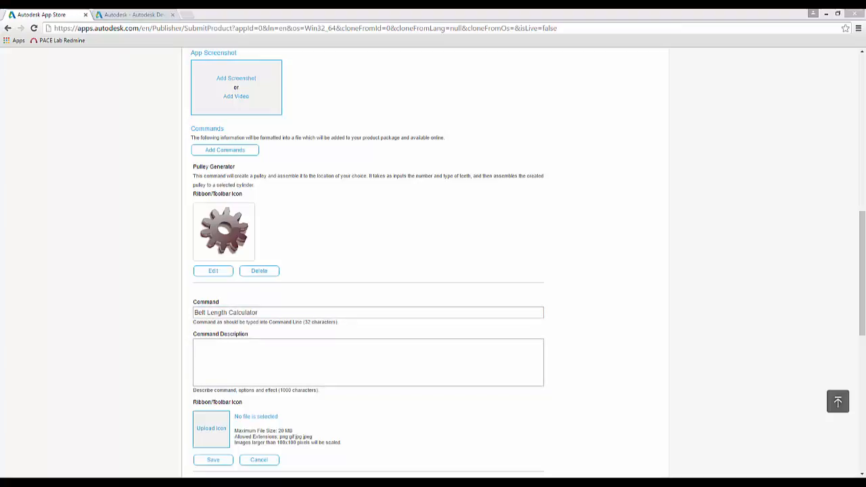
{"action": "left_click", "coordinate": [223, 348]}
{"action": "type", "text": "This command is a belt length calculator. It takes two cylindrical faces as inputs (as the locations of where a pulley would be placed) and the diameters of each pulley. It will then output the needed length of a belt for the belt to go around those two pulleys."}
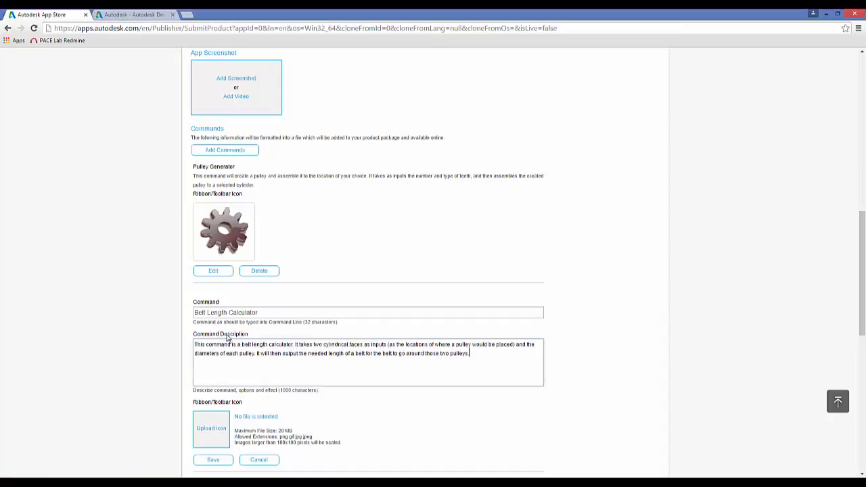
- Upload tape-measure-1224958_640.png as the Belt Length Calculator's ribbon/toolbar icon and save the command
{"action": "left_click", "coordinate": [214, 431]}
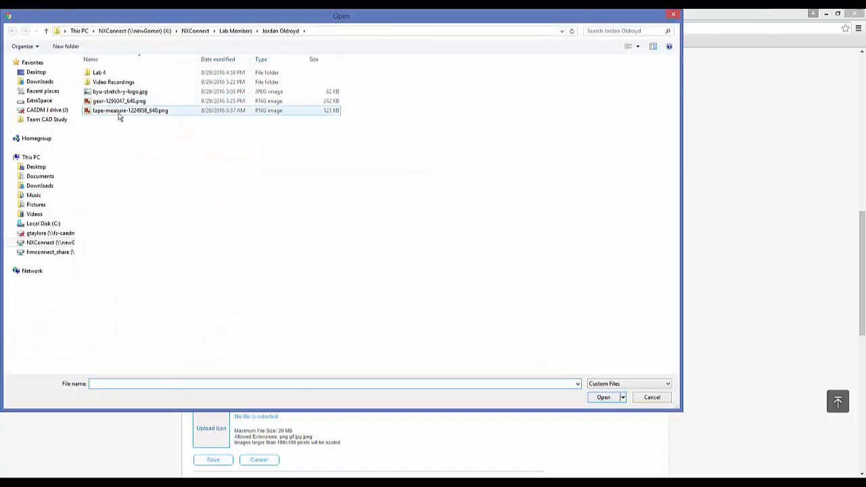
{"action": "left_click", "coordinate": [114, 110]}
{"action": "left_click", "coordinate": [603, 397]}
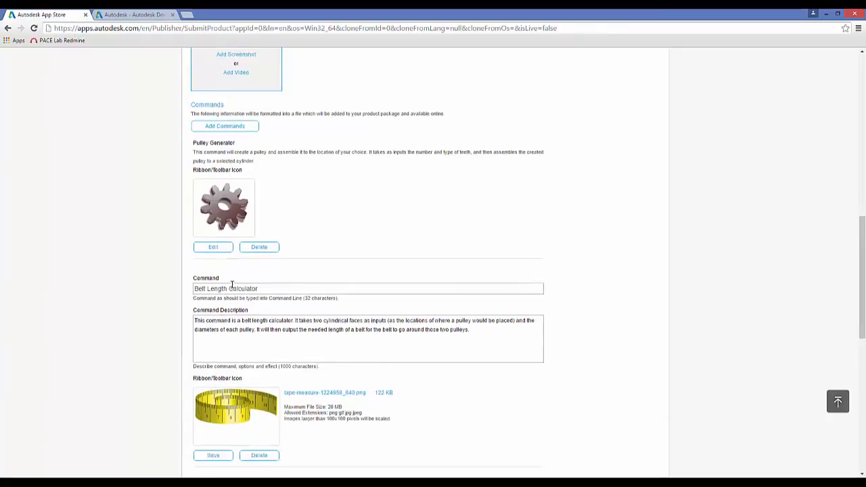
{"action": "scroll", "coordinate": [225, 311], "scroll_direction": "down", "scroll_amount": 2}
{"action": "left_click", "coordinate": [225, 311]}
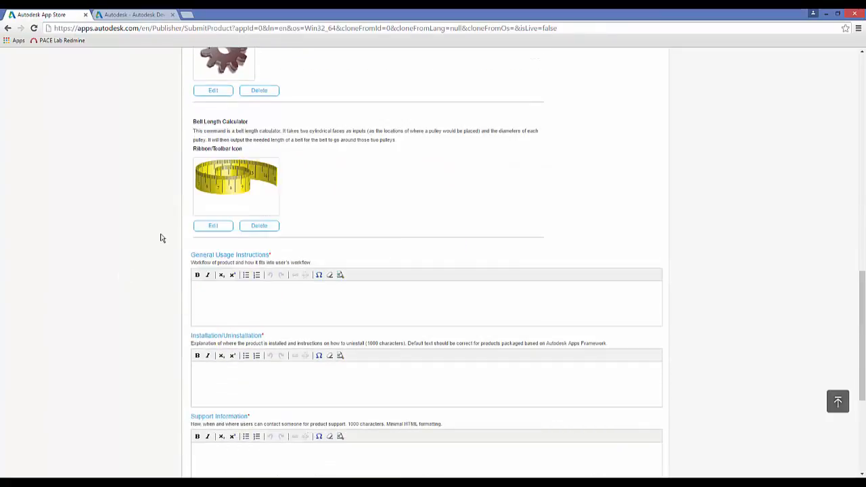
- Enter general usage instructions explaining the toolbar buttons and the dialog inputs for the pulley generator and belt length calculator
{"action": "scroll", "coordinate": [176, 200], "scroll_direction": "up", "scroll_amount": 3}
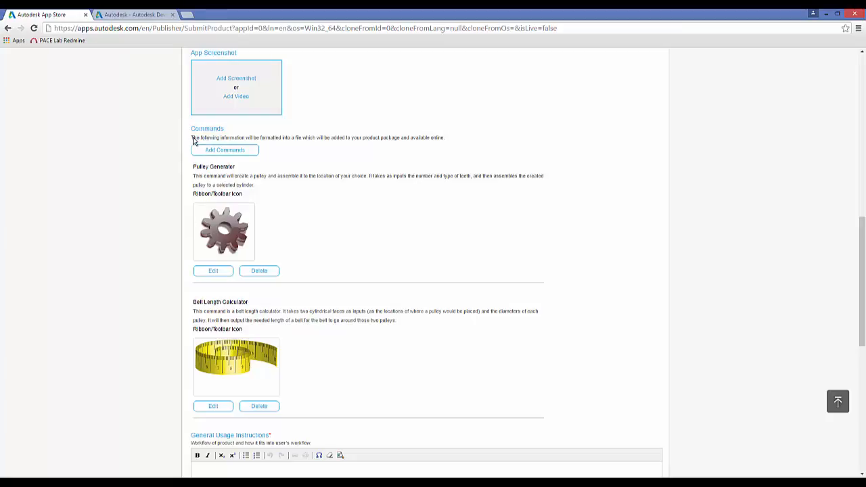
{"action": "scroll", "coordinate": [224, 186], "scroll_direction": "up", "scroll_amount": 2}
{"action": "scroll", "coordinate": [228, 185], "scroll_direction": "down", "scroll_amount": 2}
{"action": "scroll", "coordinate": [209, 139], "scroll_direction": "down", "scroll_amount": 4}
{"action": "scroll", "coordinate": [208, 140], "scroll_direction": "down", "scroll_amount": 1}
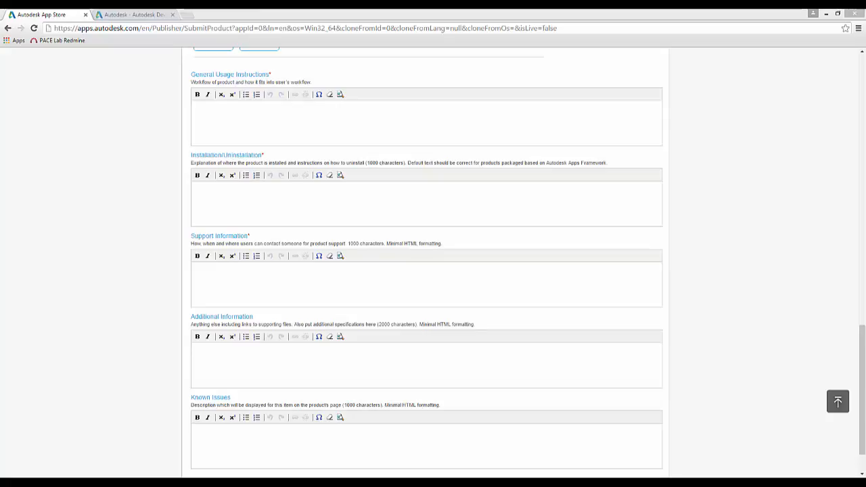
{"action": "left_click", "coordinate": [211, 120]}
{"action": "type", "text": "Both commands will have buttons added to the Scripts and Add-Ins toolbar. When you click the button for pulley generator, a dialog box will appear. Enter in the type of pulley you would like to generate, either square tooth or round tooth. Then enter in the number of teeth. Lastly, select a place to have the pulley assembled to. It requires a cylindrical face as an input. A dialog box will also appear for the belt length calculator. Select the location of the first pulley, and then use the slider bar to enter in the size of the first pulley (in centimeters). To select the location of the pulleys you must select a cylindrical face on which the pulley would be attached. Repeat the same two inputs (location and size) for the second pulley. There will be a text box at the bottom of the dialog box that will show the length of the pulley belt needed to go around those two pulleys"}
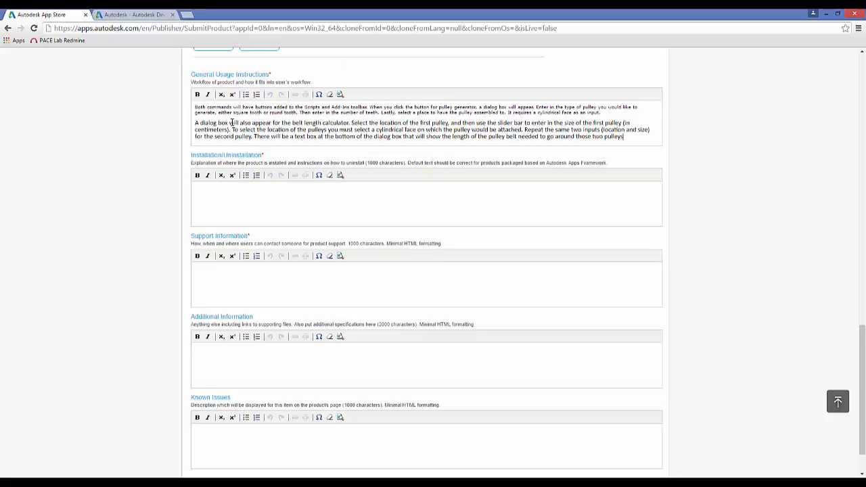
- Enter installation instructions covering unzipping the files, adding lab4.py as an add-in in Fusion360, and running it on start up
{"action": "scroll", "coordinate": [262, 113], "scroll_direction": "up", "scroll_amount": 1}
{"action": "scroll", "coordinate": [238, 131], "scroll_direction": "down", "scroll_amount": 2}
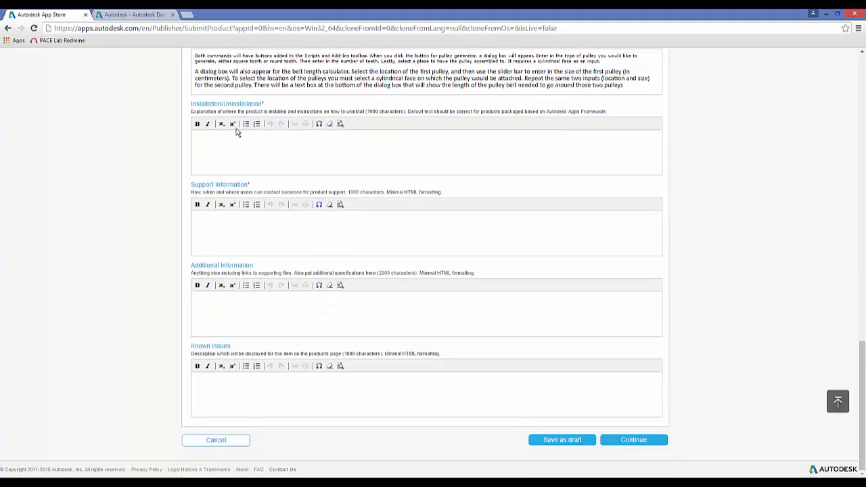
{"action": "left_click", "coordinate": [220, 142]}
{"action": "key", "text": "alt+Tab"}
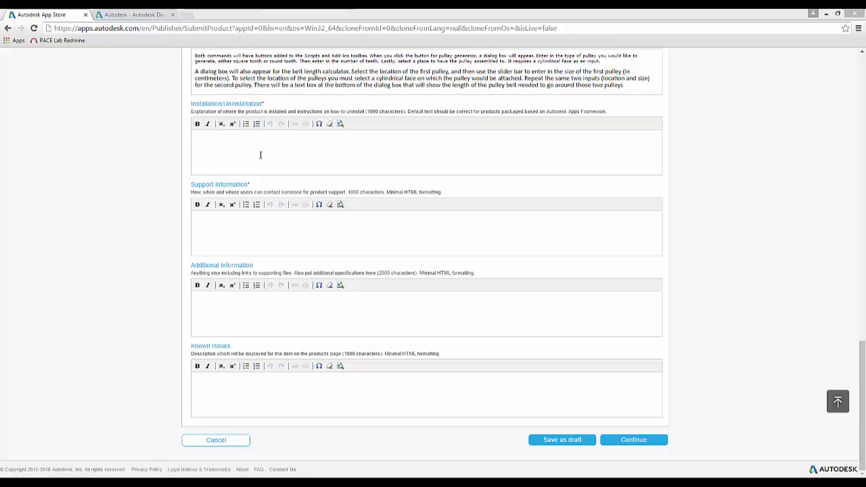
{"action": "left_click", "coordinate": [239, 146]}
{"action": "type", "text": "Once you download the zip file, unzip all of the files into the same document. Open Fusion360 and access the Scripts and Add-ins dialog box. Go to the Add-Ins tab and hit the green button to add a new one. Select the lab4.py file as the add-in file. Once you add the Add-In file, highlight the recently added app and hit run. It is recommended that you have the app run upon start up."}
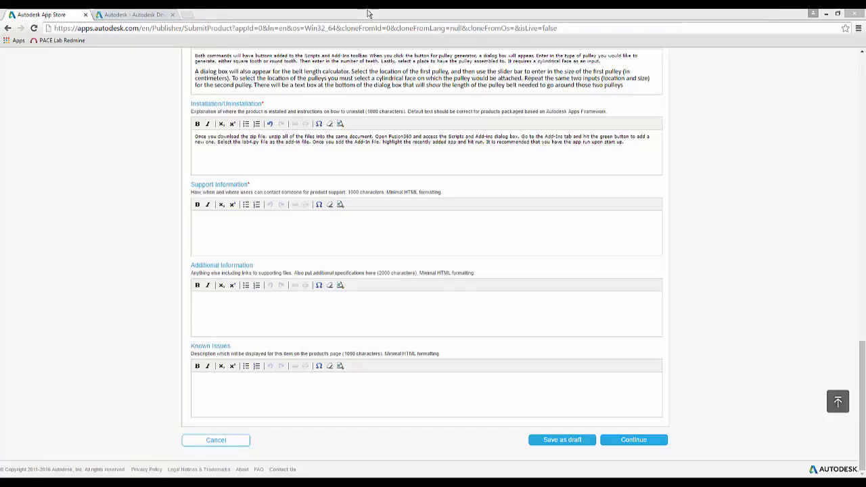
- Enter support information referring users to the help documentation and the support e-mail, and continue to the form's second page
{"action": "key", "text": "ctrl+v"}
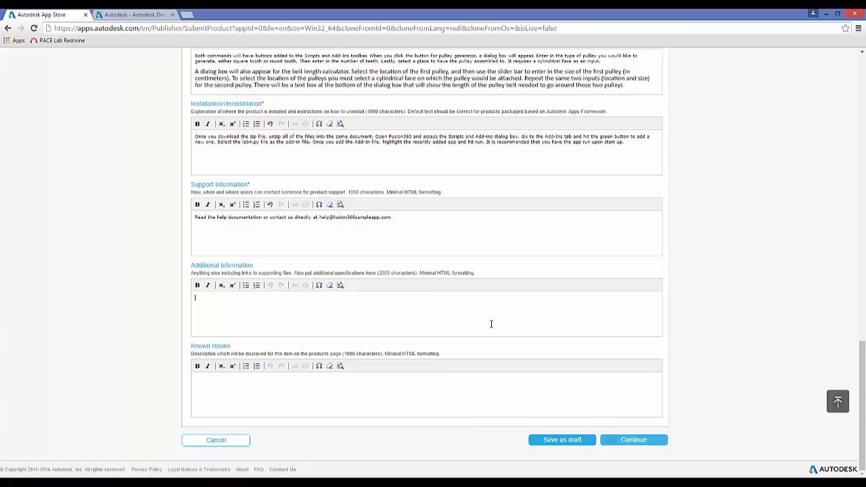
{"action": "scroll", "coordinate": [429, 300], "scroll_direction": "up", "scroll_amount": 10}
{"action": "scroll", "coordinate": [425, 304], "scroll_direction": "up", "scroll_amount": 5}
{"action": "scroll", "coordinate": [425, 304], "scroll_direction": "down", "scroll_amount": 12}
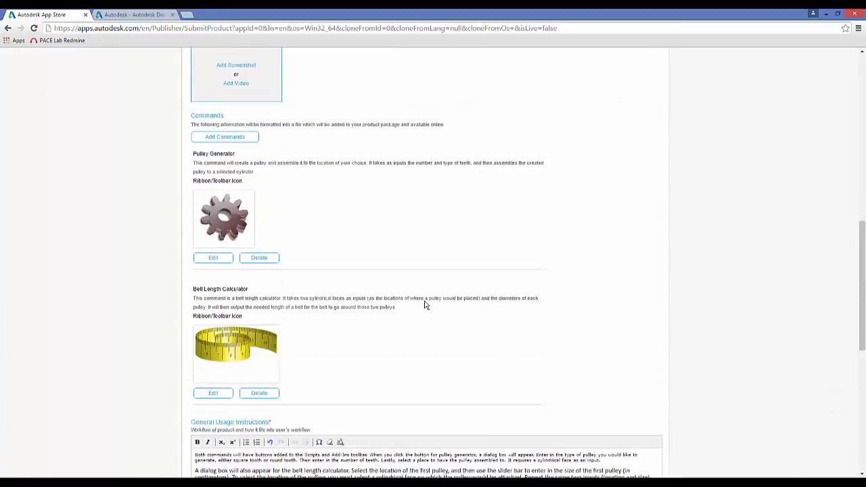
{"action": "scroll", "coordinate": [594, 379], "scroll_direction": "down", "scroll_amount": 3}
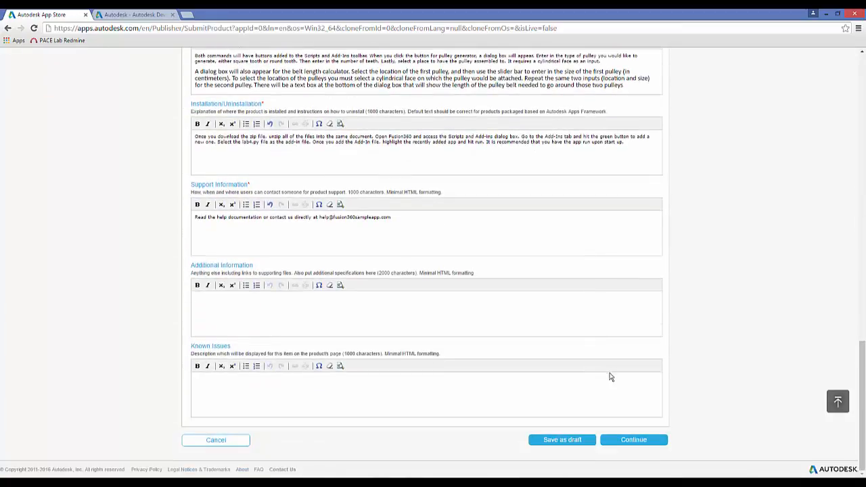
{"action": "left_click", "coordinate": [643, 441]}
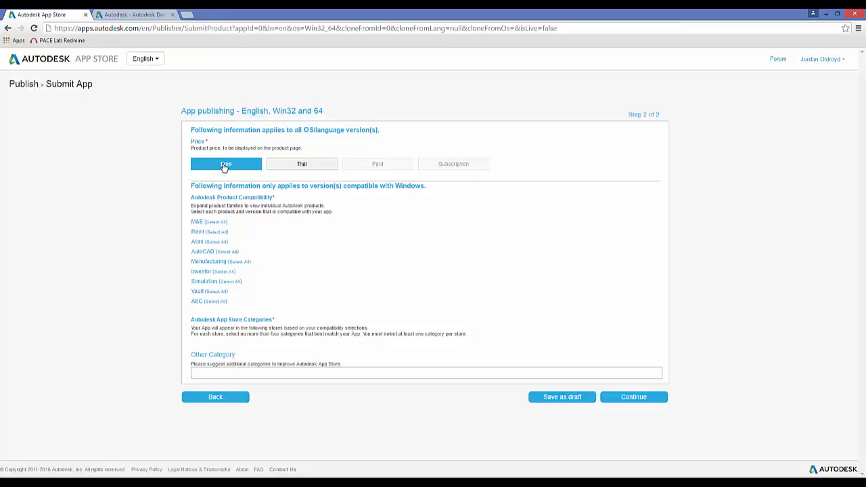
- Mark the app as compatible with Autodesk Fusion 360 and assign the Learning, 3D Printing and General utilities store categories
{"action": "left_click", "coordinate": [206, 263]}
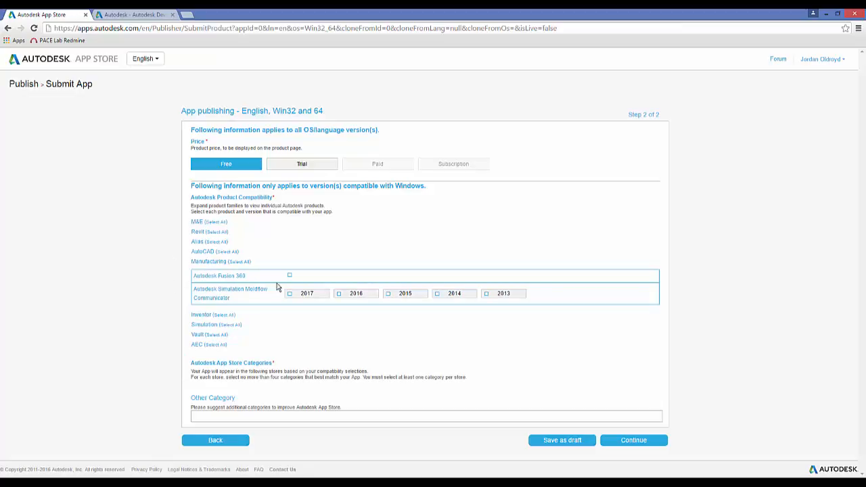
{"action": "left_click", "coordinate": [289, 276]}
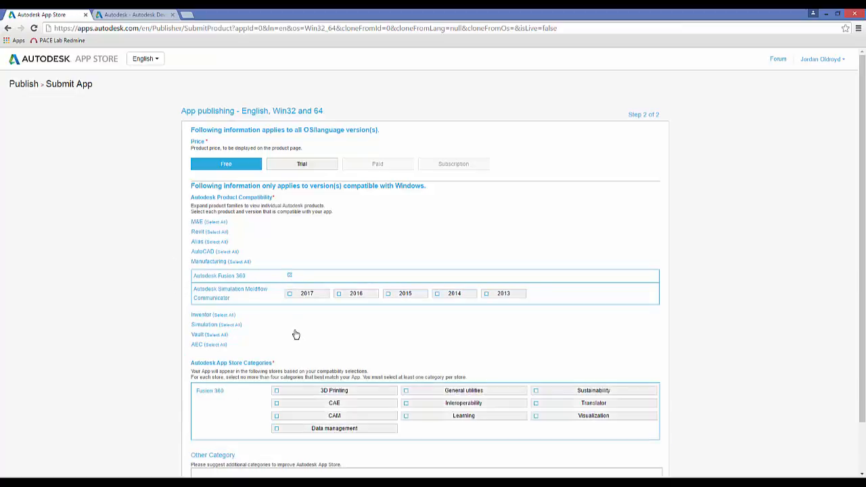
{"action": "scroll", "coordinate": [268, 307], "scroll_direction": "down", "scroll_amount": 2}
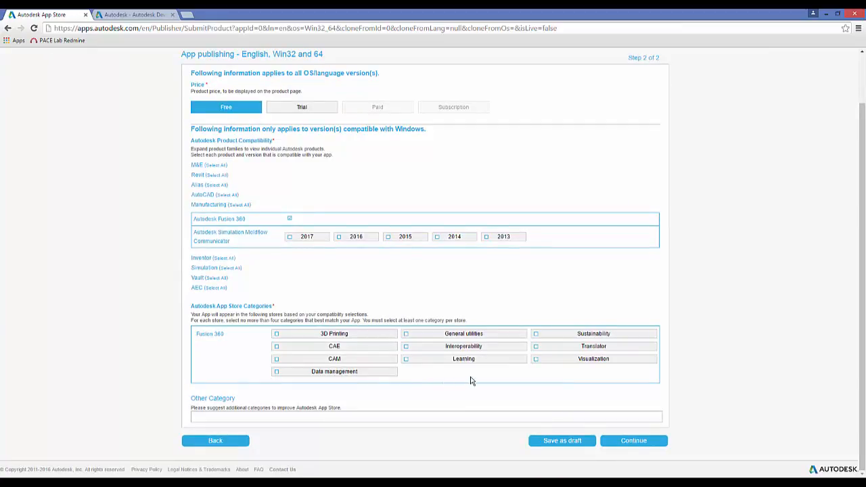
{"action": "left_click", "coordinate": [406, 359]}
{"action": "left_click", "coordinate": [278, 335]}
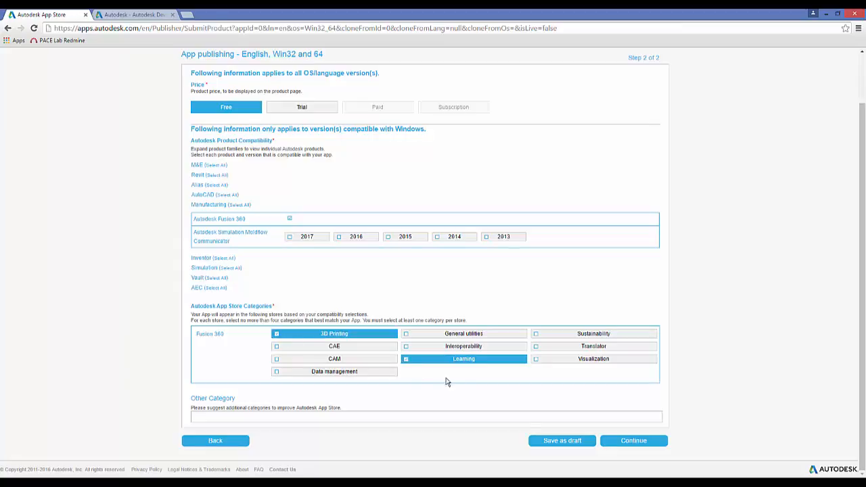
{"action": "left_click", "coordinate": [407, 334]}
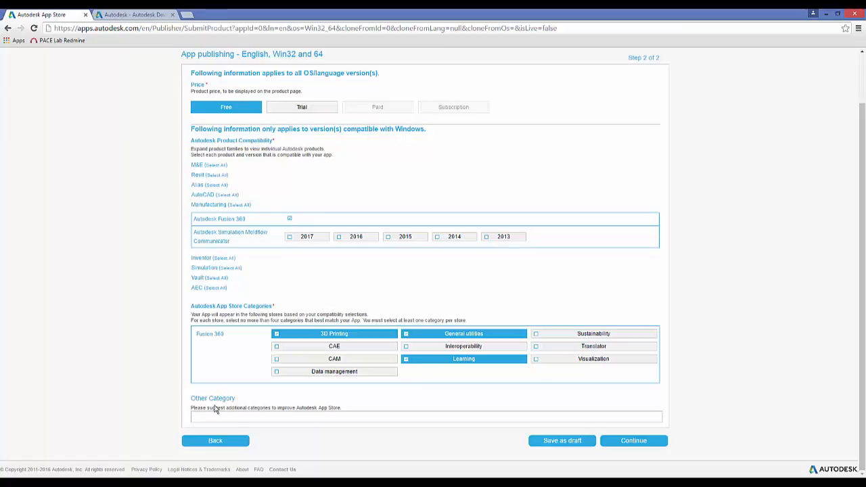
- Continue past the app summary and submit the 3D Printer Tool app for publishing
{"action": "left_click", "coordinate": [623, 445]}
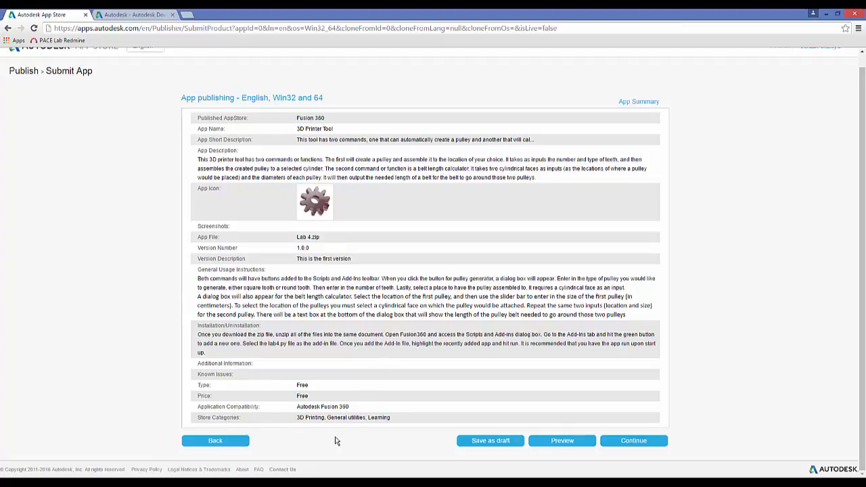
{"action": "left_click", "coordinate": [635, 442]}
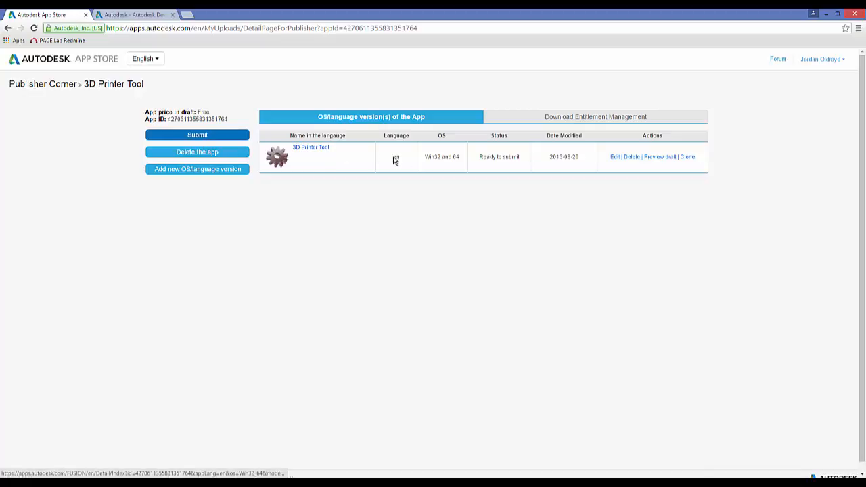
{"action": "left_click", "coordinate": [201, 137]}
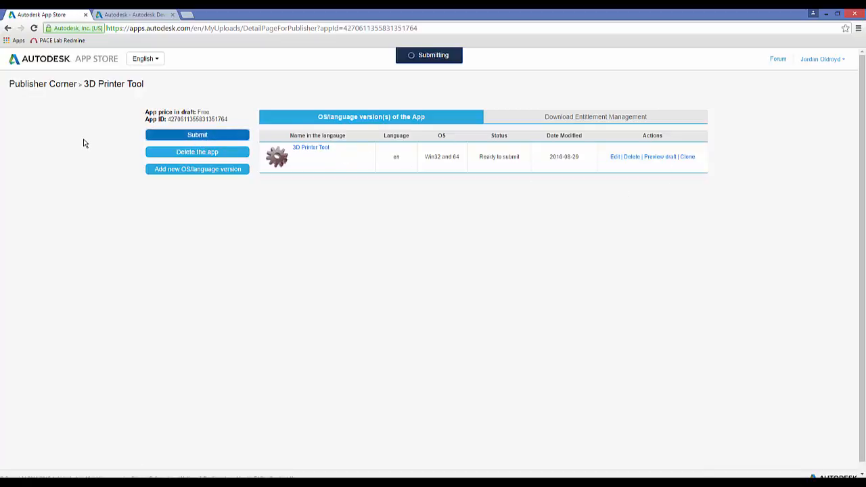